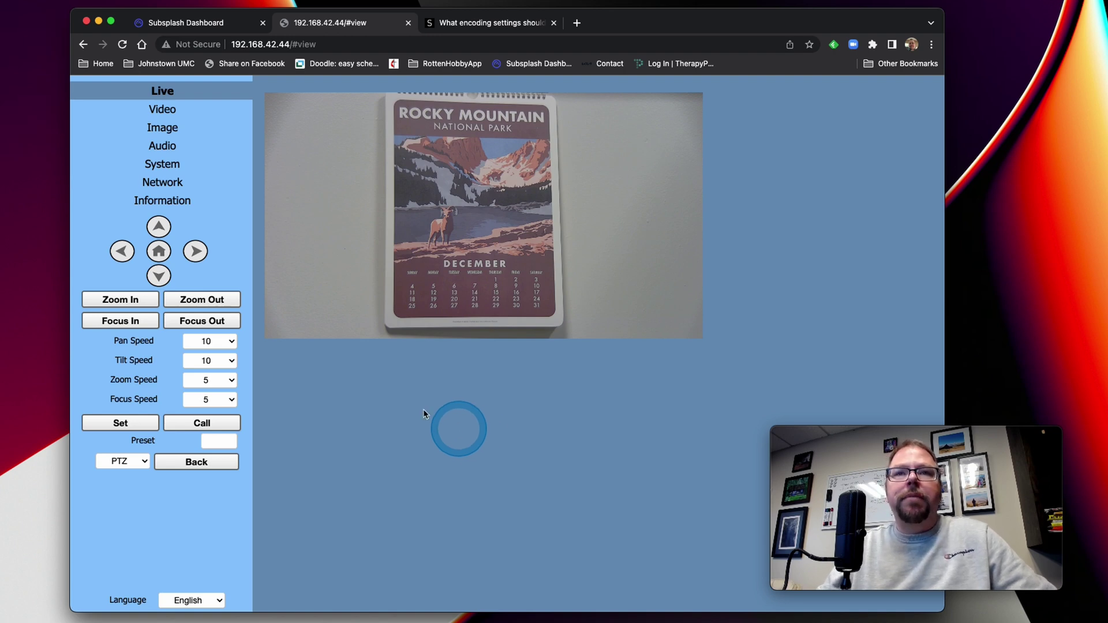
Open the camera's Video settings page showing the first stream at 1920x1080, 4096 bit rate, 30 fps, CBR.
{"action": "left_click", "coordinate": [162, 111]}
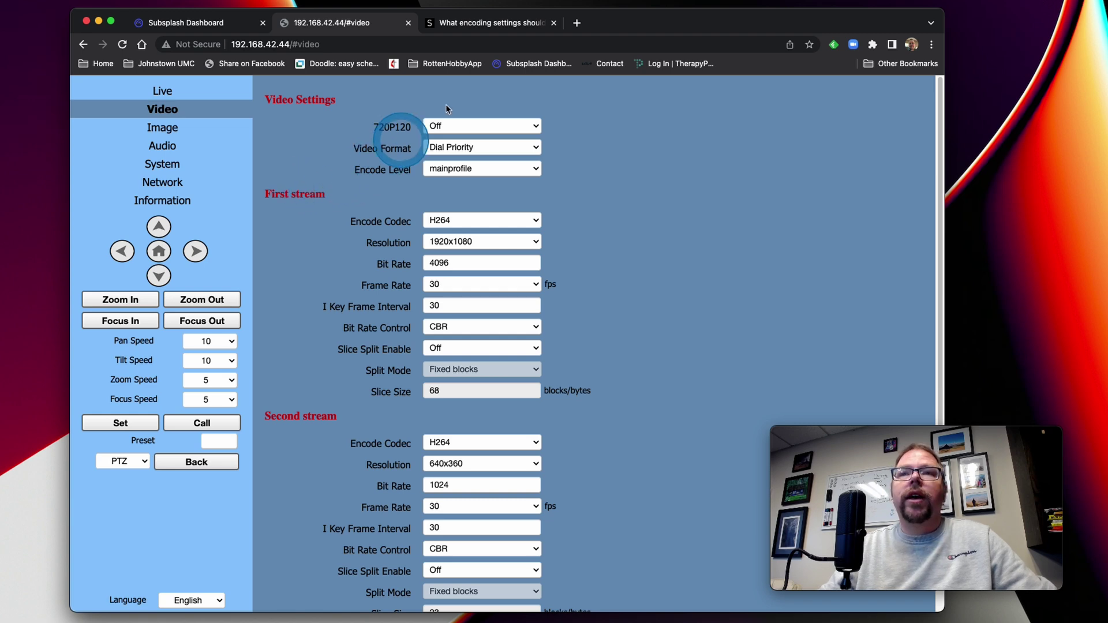
Switch to the Subsplash article 'What encoding settings should I use for Subsplash Live'.
{"action": "left_click", "coordinate": [488, 23]}
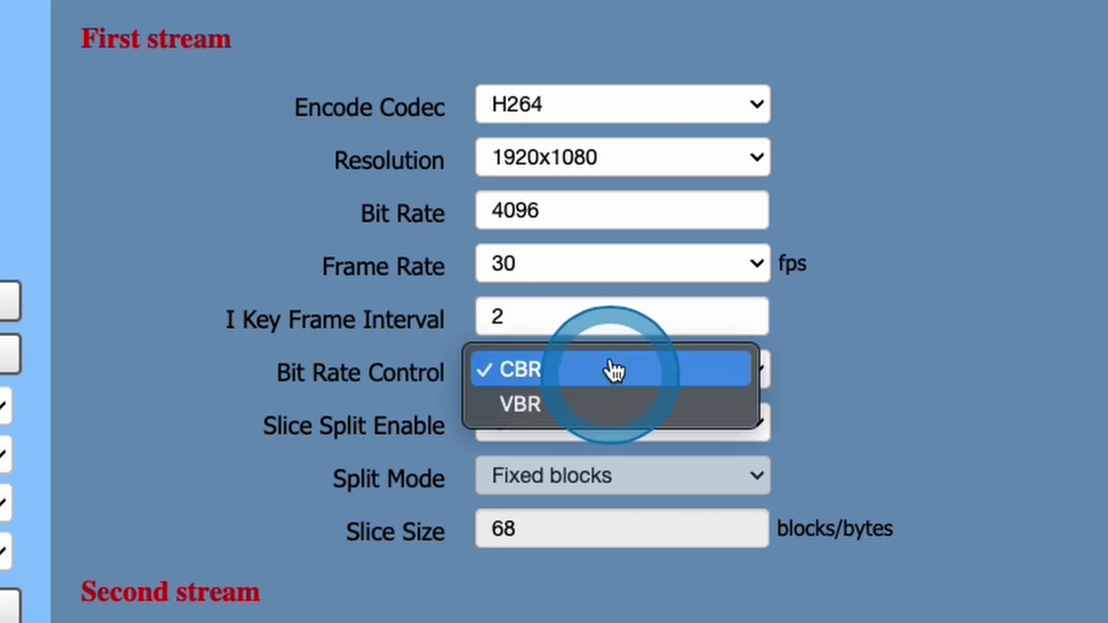
Keep CBR bit rate control for the first stream, with a keyframe interval of 2.
{"action": "left_click", "coordinate": [615, 378]}
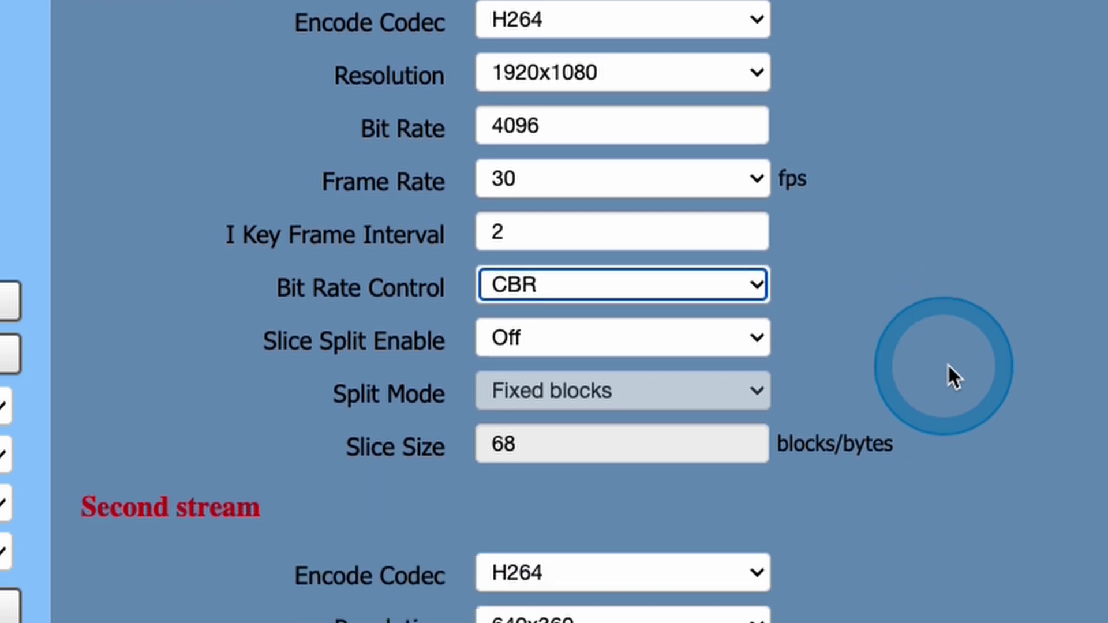
{"action": "scroll", "coordinate": [1081, 564], "scroll_direction": "down", "scroll_amount": 3}
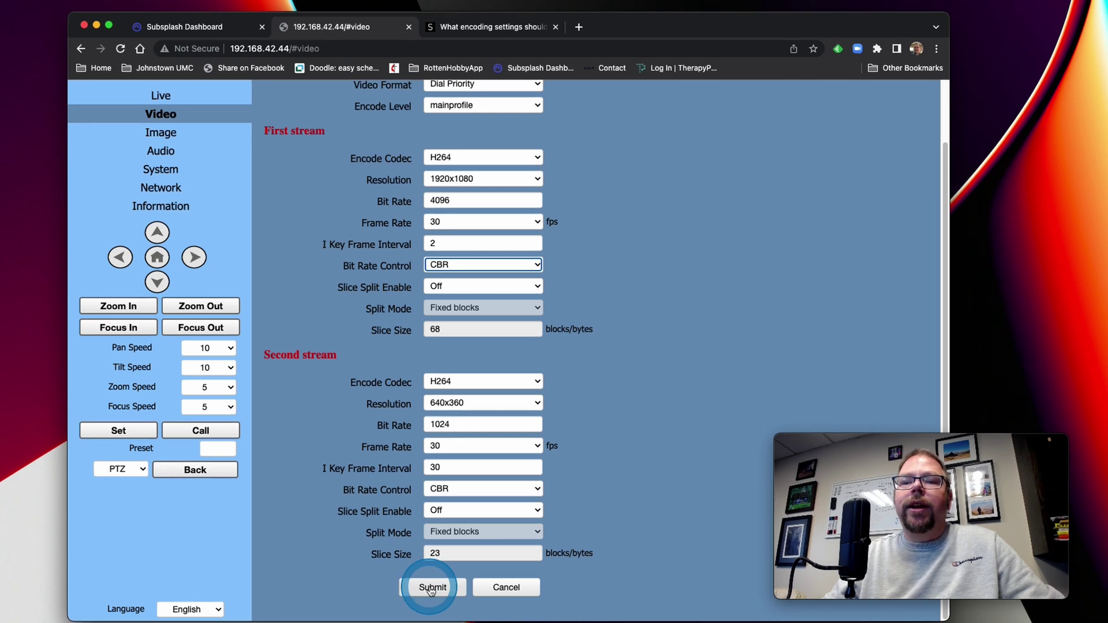
Save the video settings, reboot the camera to apply them, and recheck the Video page before going to Network.
{"action": "left_click", "coordinate": [430, 589]}
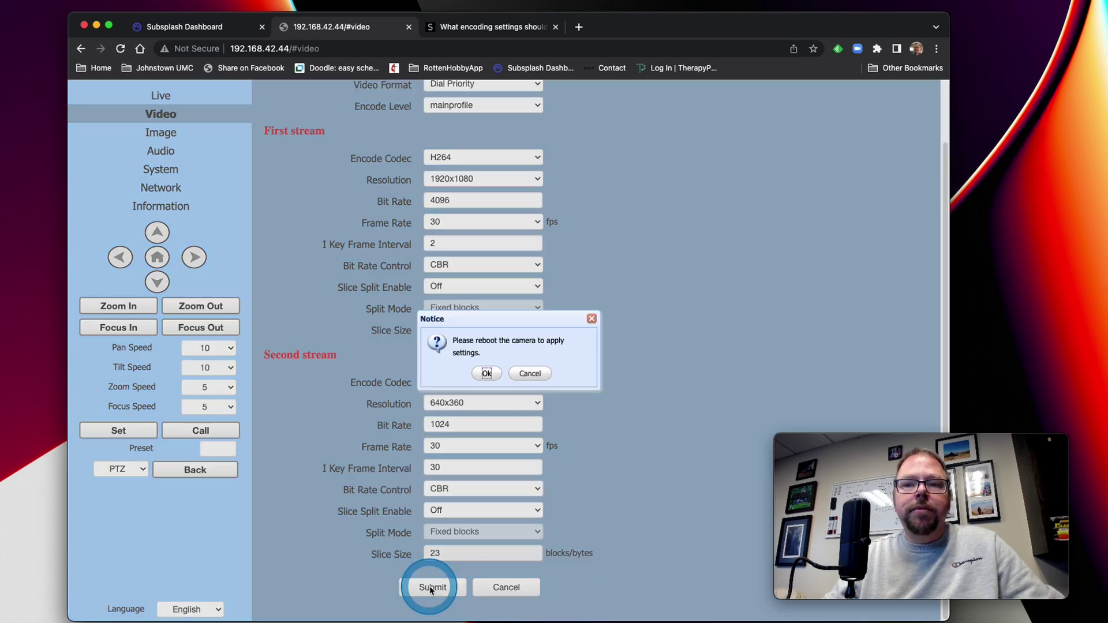
{"action": "left_click", "coordinate": [489, 374]}
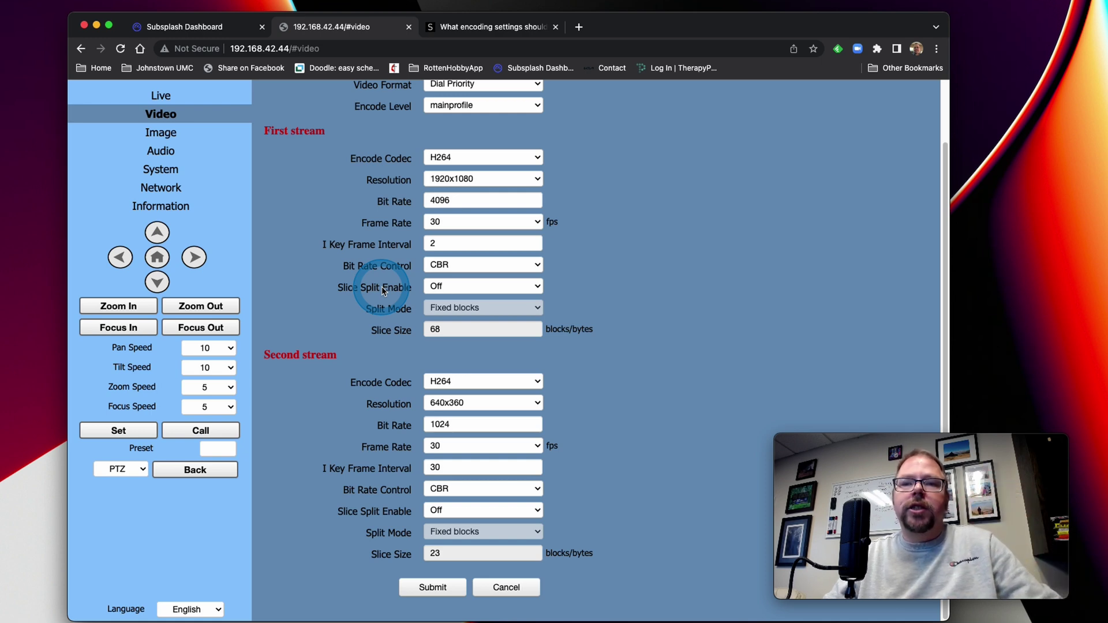
{"action": "left_click", "coordinate": [148, 176]}
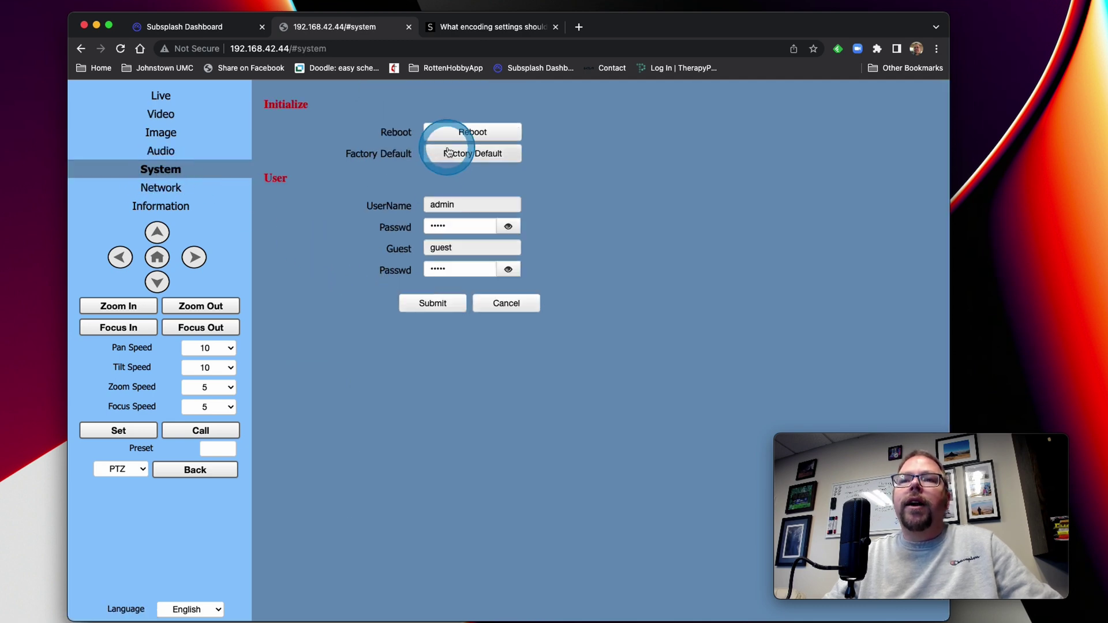
{"action": "left_click", "coordinate": [476, 131]}
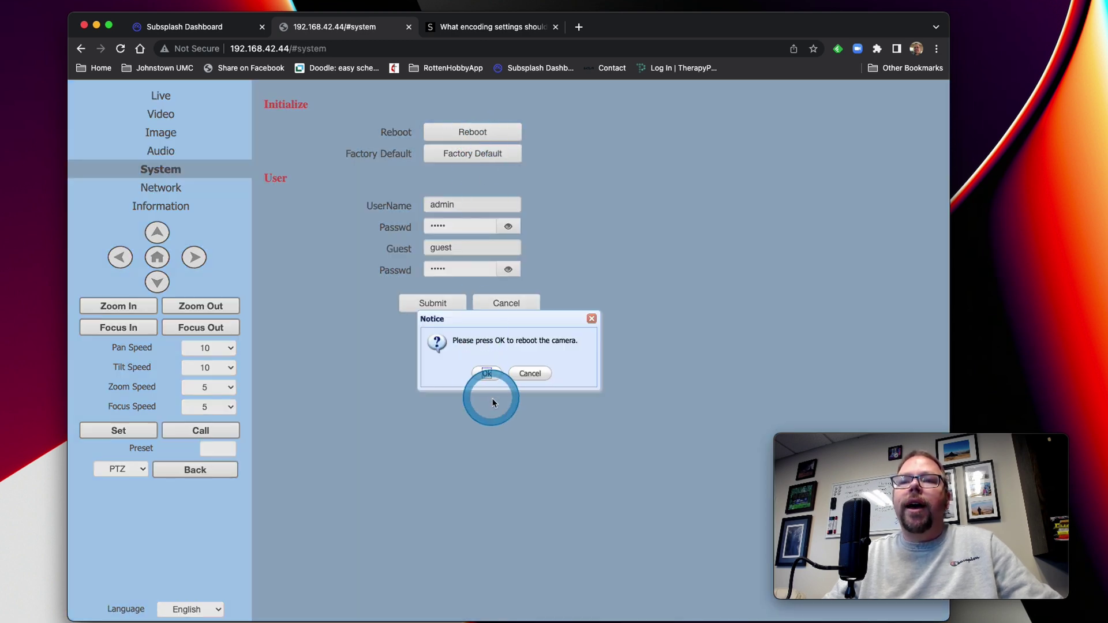
{"action": "left_click", "coordinate": [488, 373]}
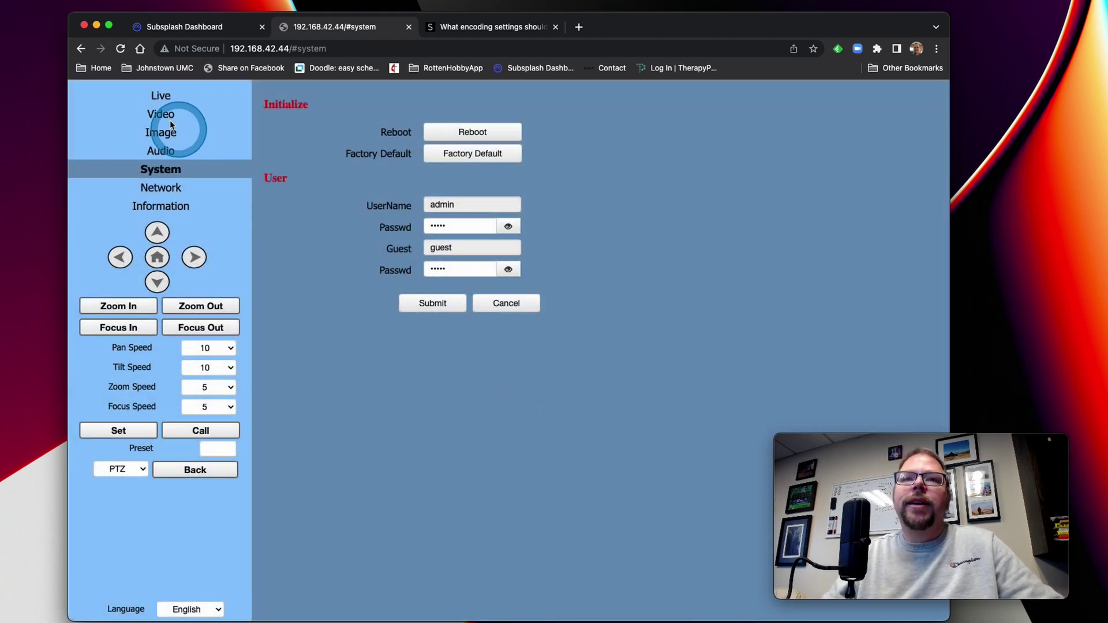
{"action": "left_click", "coordinate": [162, 114]}
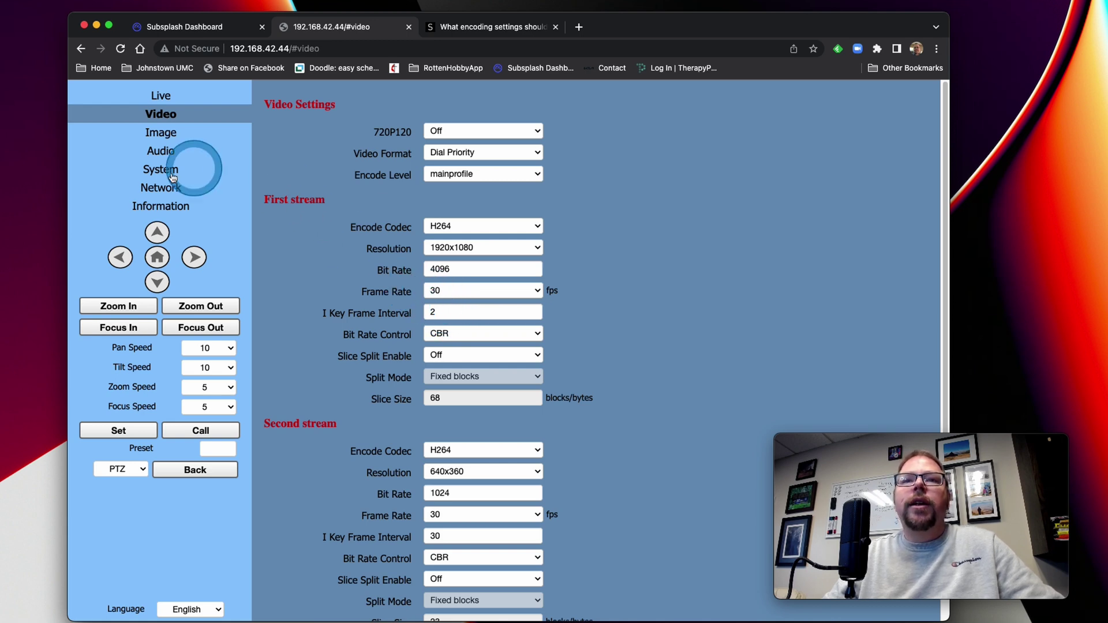
{"action": "left_click", "coordinate": [159, 190]}
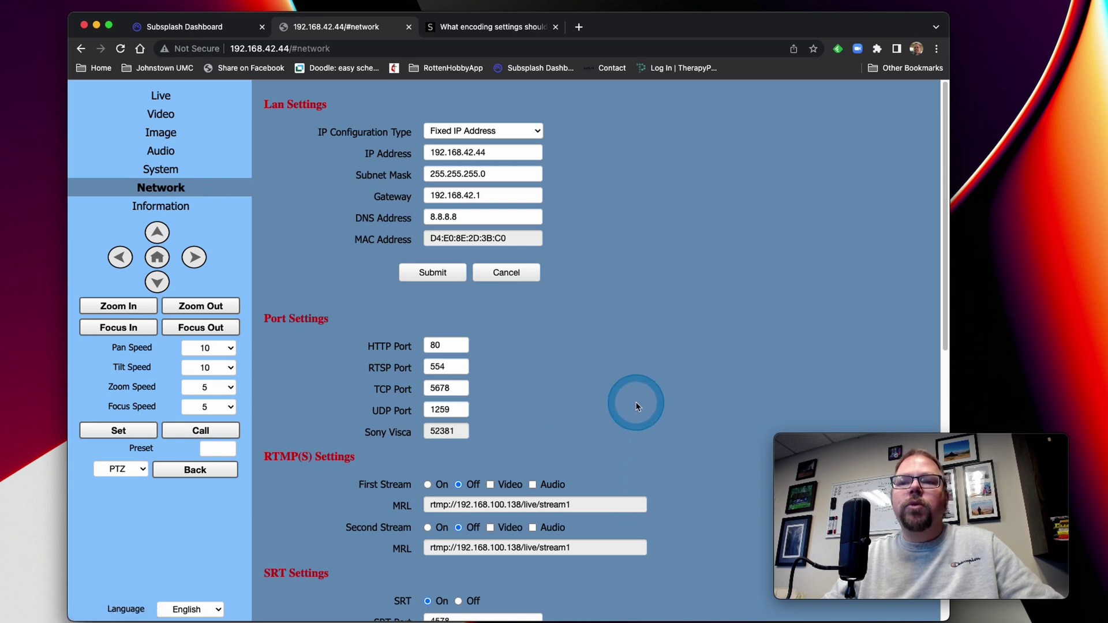
Turn the RTMP first stream On with Video included.
{"action": "scroll", "coordinate": [636, 405], "scroll_direction": "down", "scroll_amount": 1}
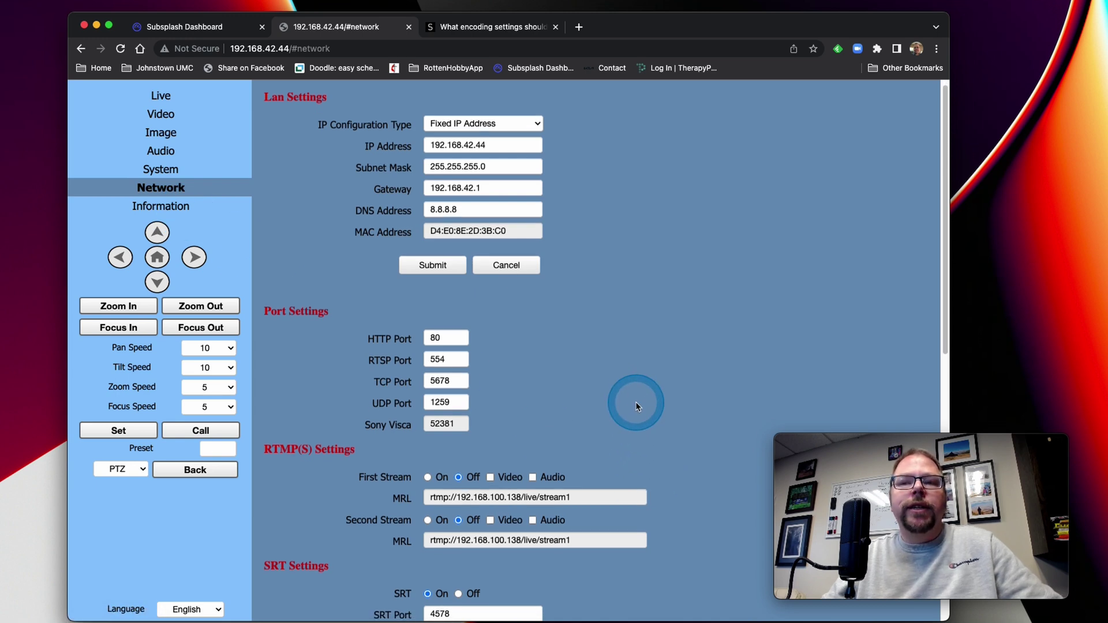
{"action": "scroll", "coordinate": [635, 402], "scroll_direction": "down", "scroll_amount": 5}
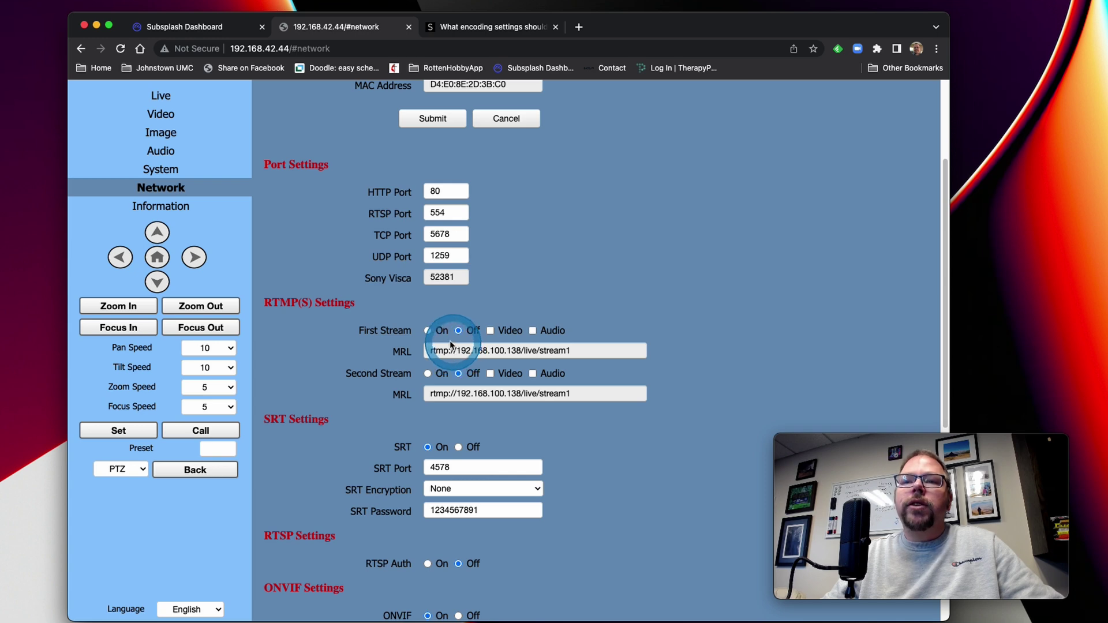
{"action": "left_click", "coordinate": [428, 332]}
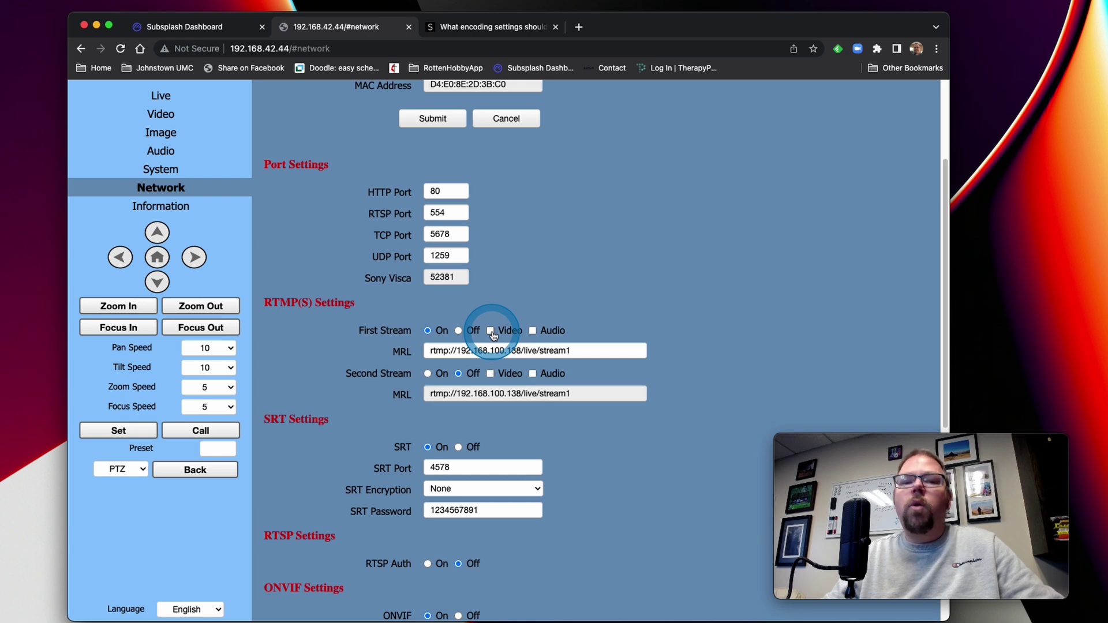
{"action": "left_click", "coordinate": [492, 333]}
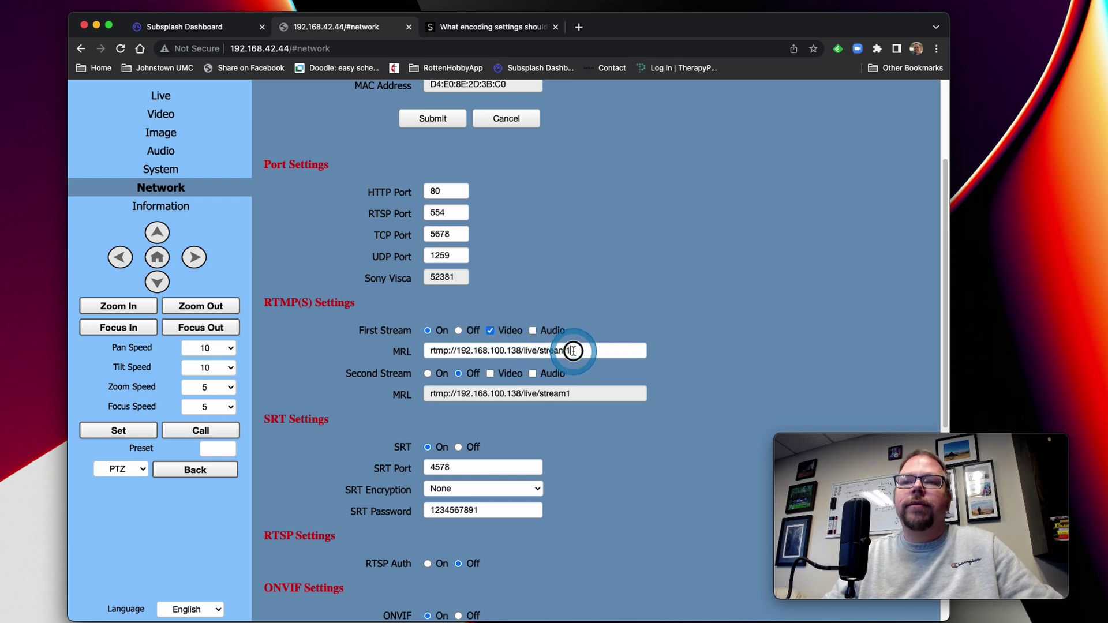
Clear the first stream's old MRL address and bring up Subsplash's streaming info.
{"action": "left_click_drag", "start_coordinate": [574, 351], "coordinate": [439, 350]}
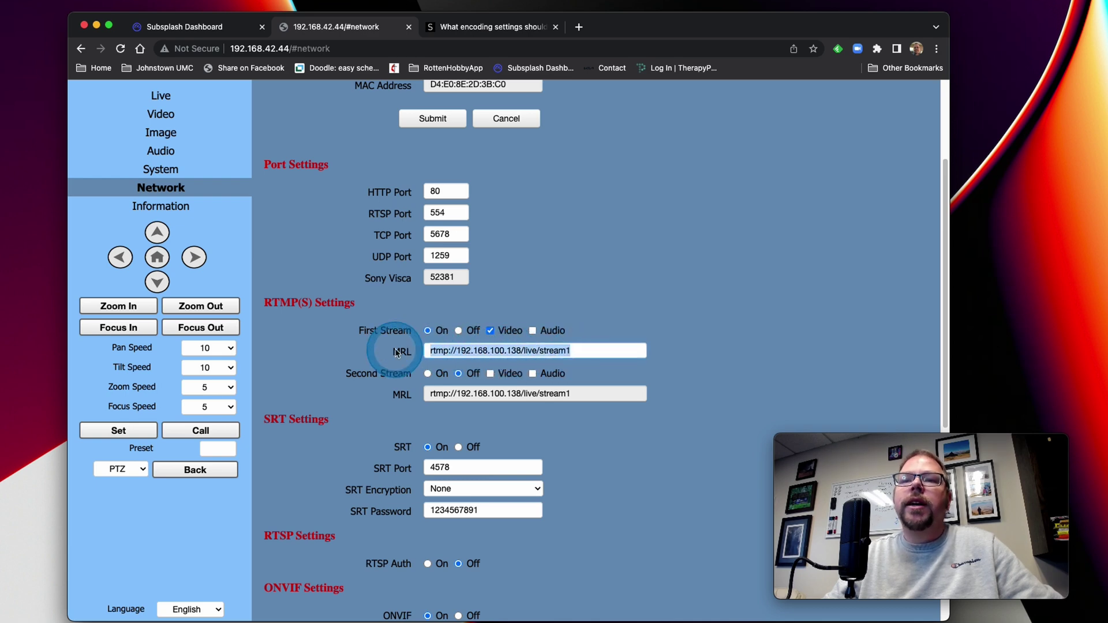
{"action": "key", "text": "BackSpace"}
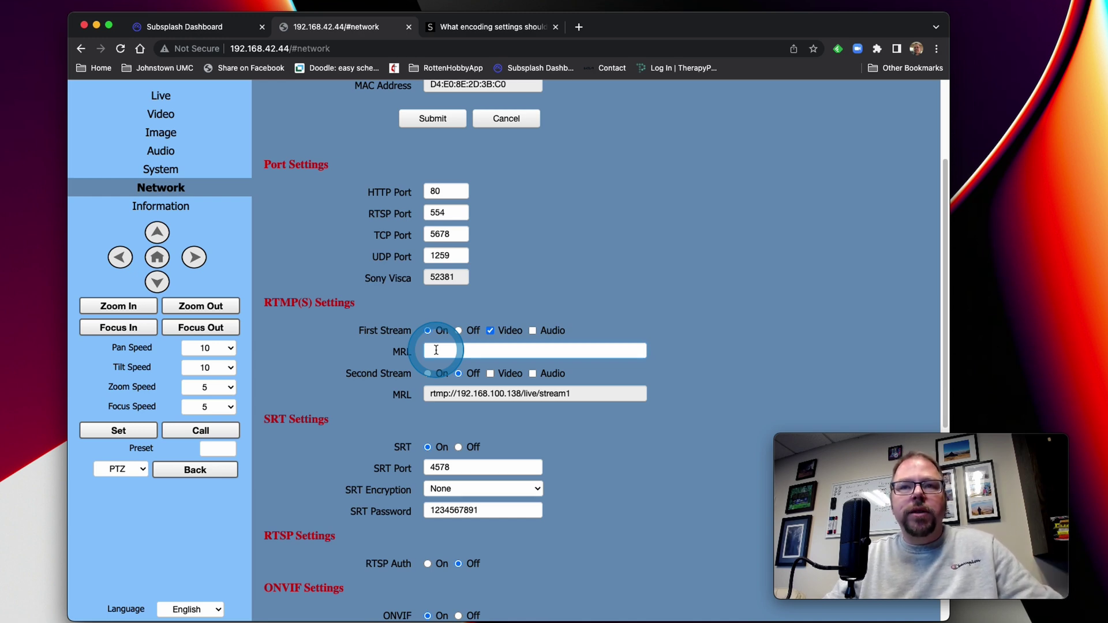
{"action": "left_click", "coordinate": [187, 27]}
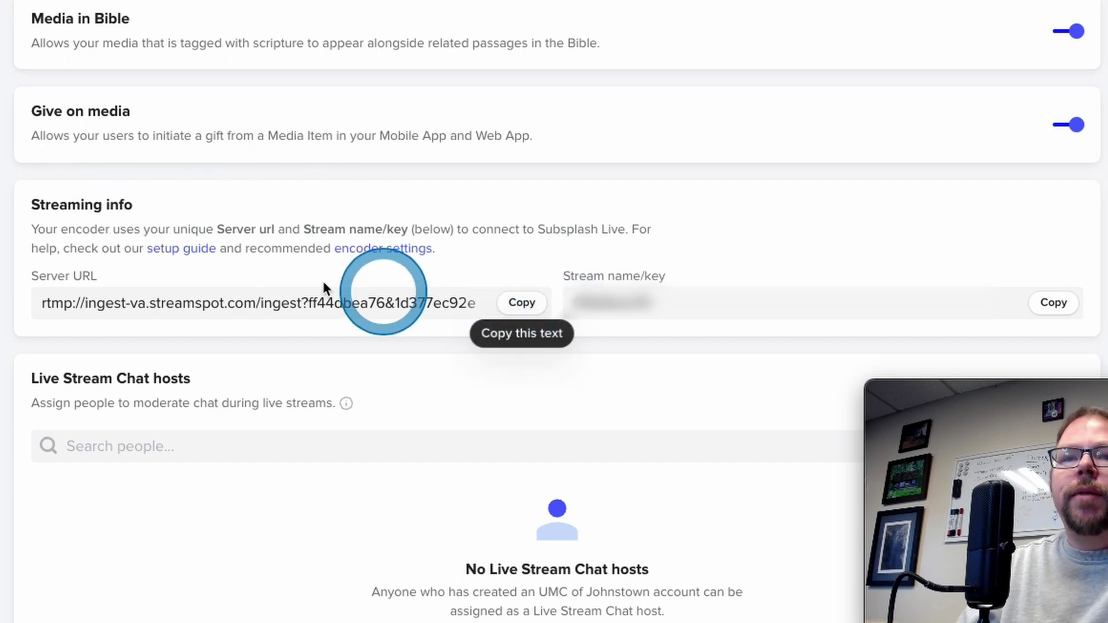
Copy the Subsplash server URL rtmp://ingest-va.streamspot.com/ingest.
{"action": "left_click", "coordinate": [525, 305]}
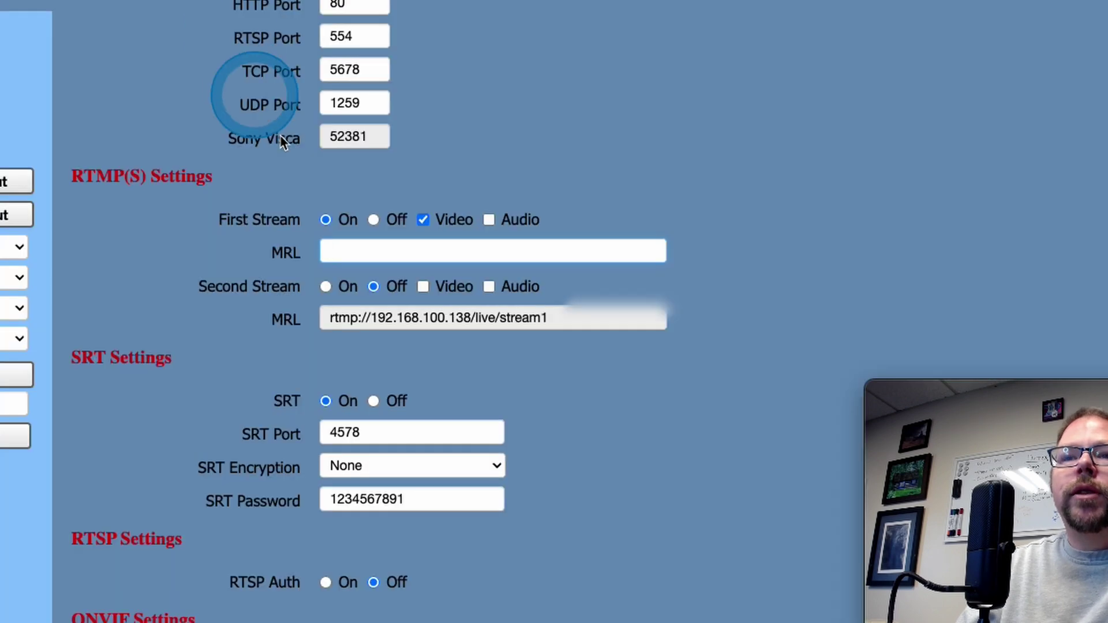
Paste the Subsplash server URL into the First Stream MRL and copy Subsplash's stream key.
{"action": "left_click", "coordinate": [354, 253]}
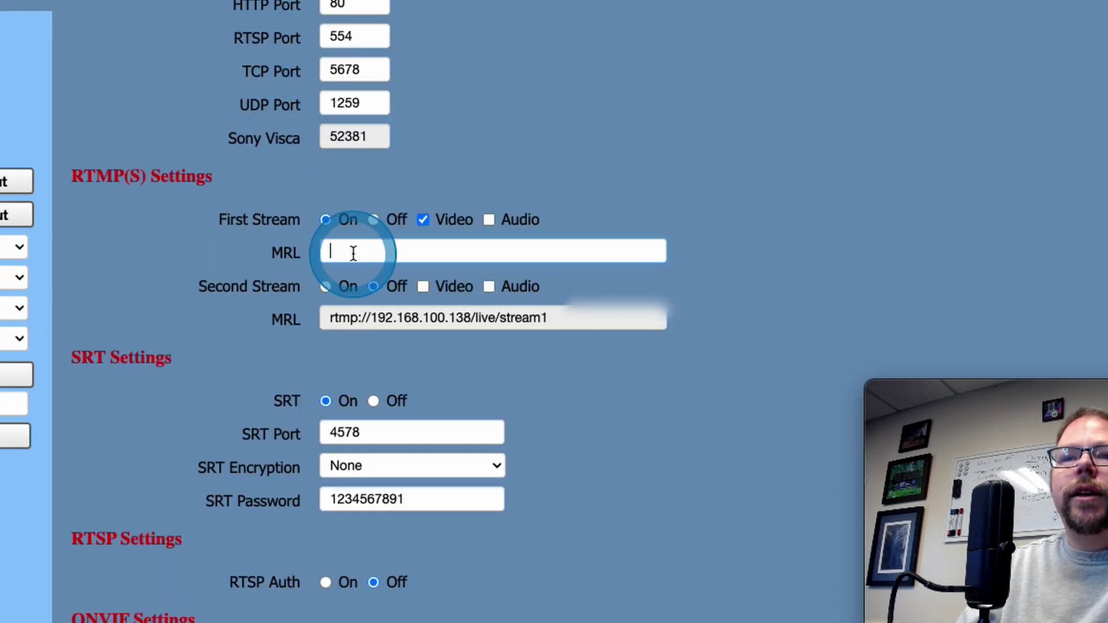
{"action": "right_click", "coordinate": [352, 253]}
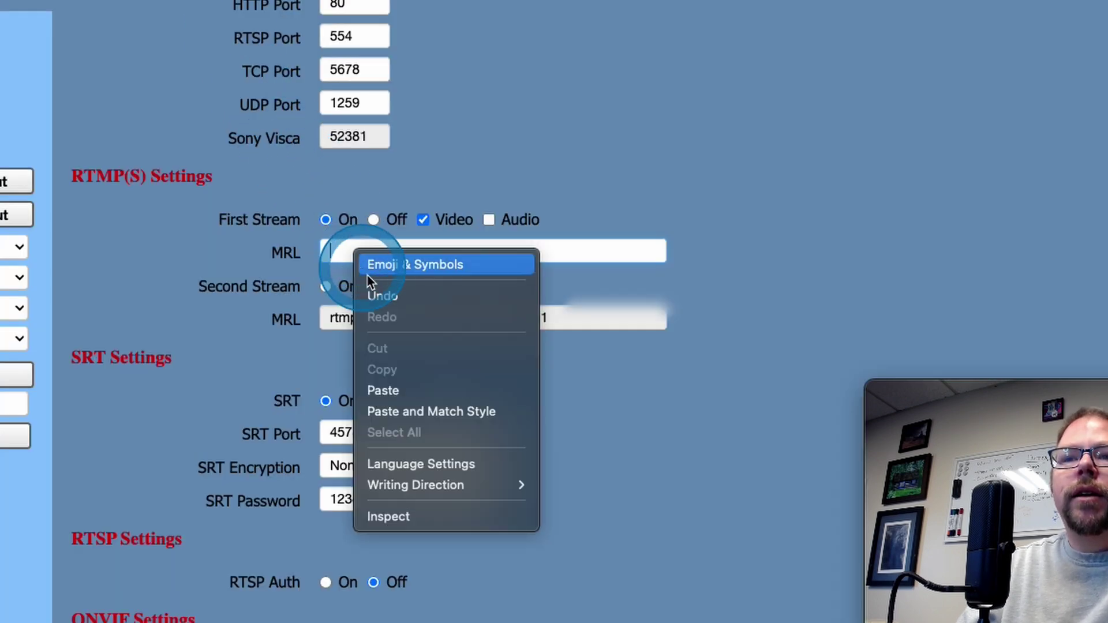
{"action": "left_click", "coordinate": [382, 390]}
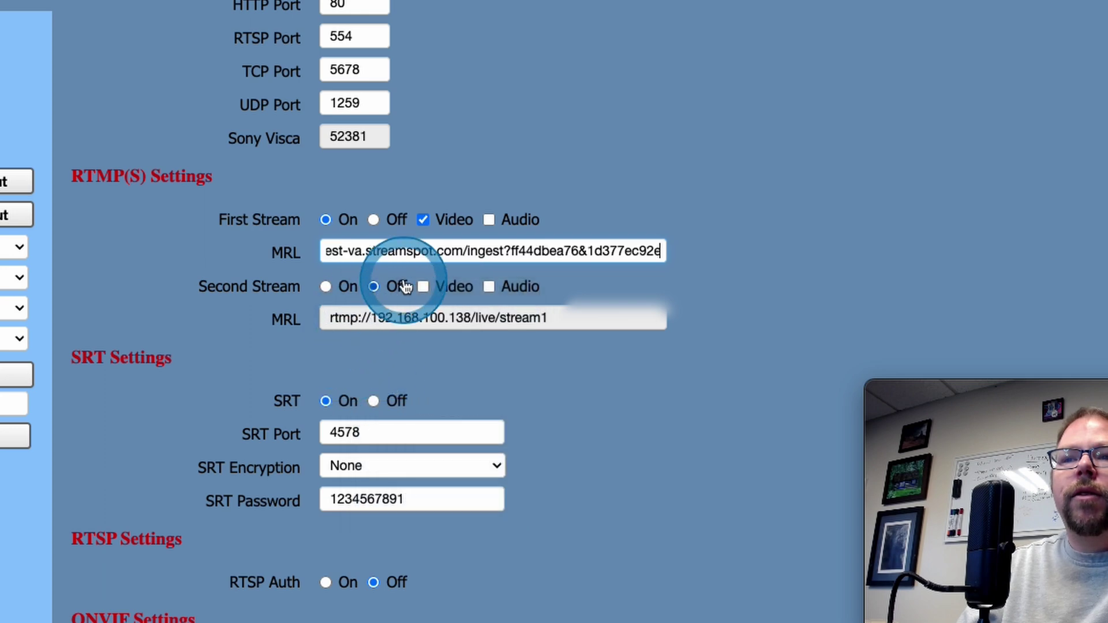
{"action": "left_click", "coordinate": [270, 289]}
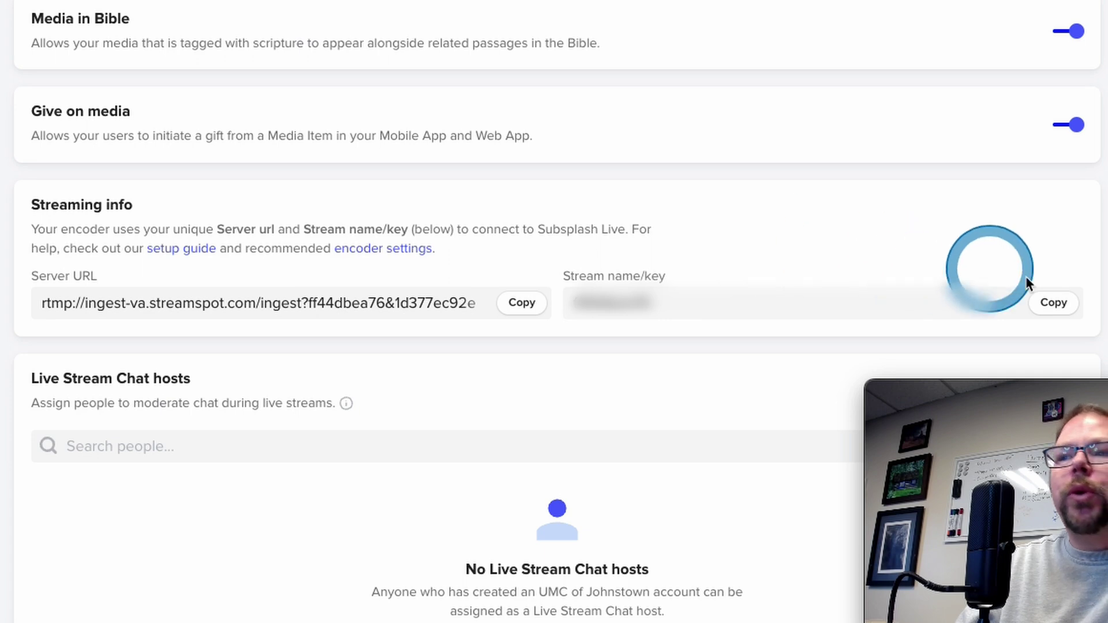
{"action": "left_click", "coordinate": [1054, 303]}
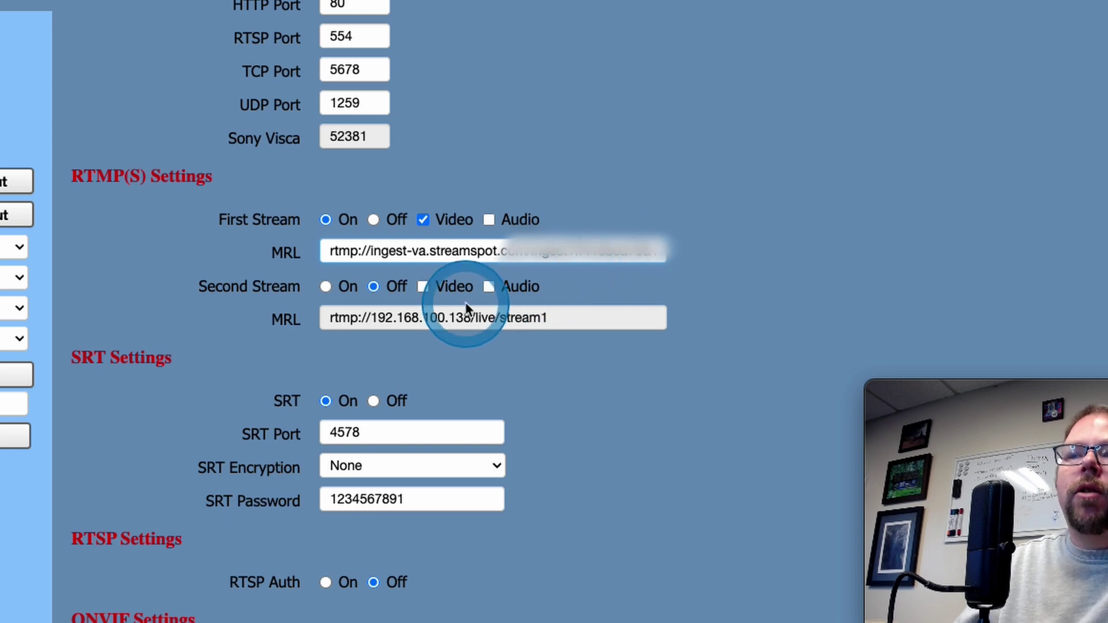
Append a slash and the Subsplash stream key to the end of the First Stream MRL.
{"action": "key", "text": "super+v"}
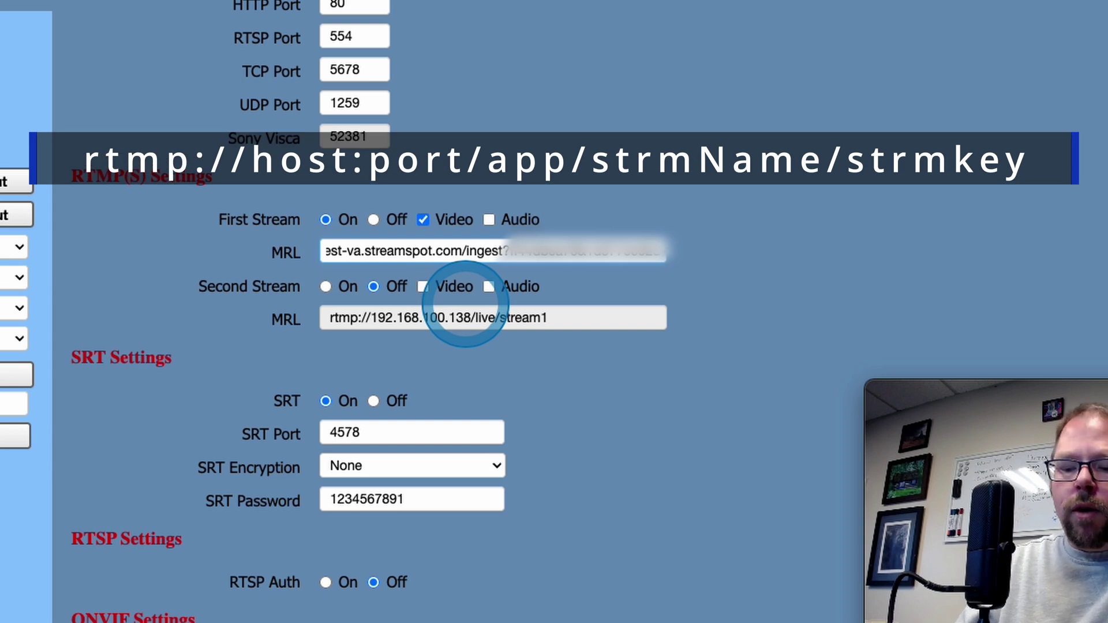
{"action": "key", "text": "Right"}
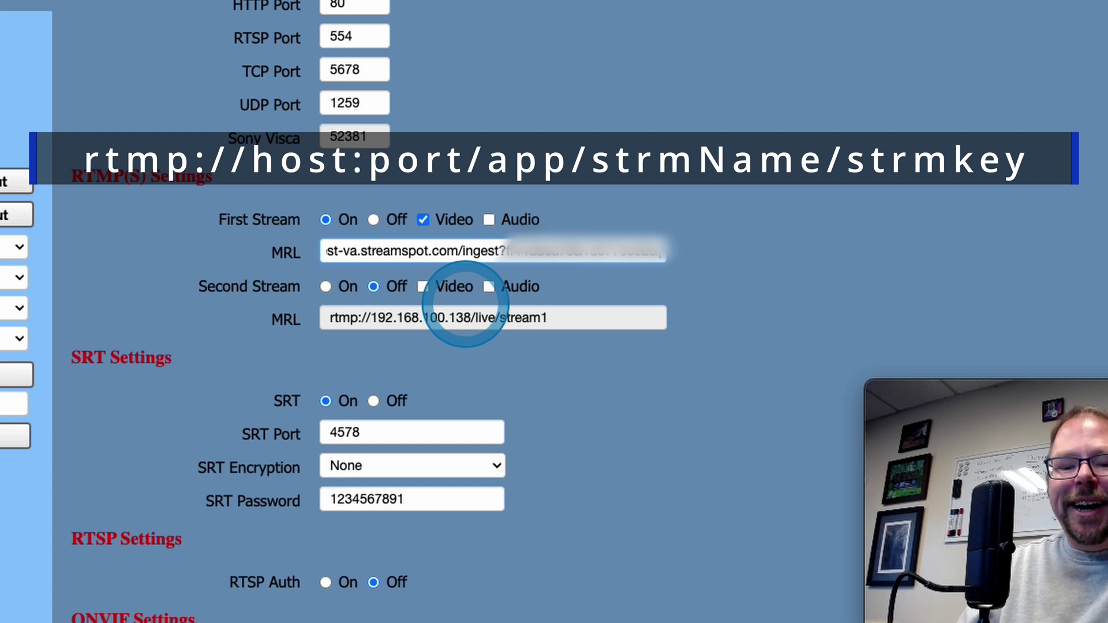
{"action": "key", "text": "Right"}
{"action": "key", "text": "Right"}
{"action": "key", "text": "Right"}
{"action": "key", "text": "Right"}
{"action": "key", "text": "Right"}
{"action": "key", "text": "Right"}
{"action": "key", "text": "Right"}
{"action": "key", "text": "Right"}
{"action": "key", "text": "Right"}
{"action": "key", "text": "Right"}
{"action": "key", "text": "Right"}
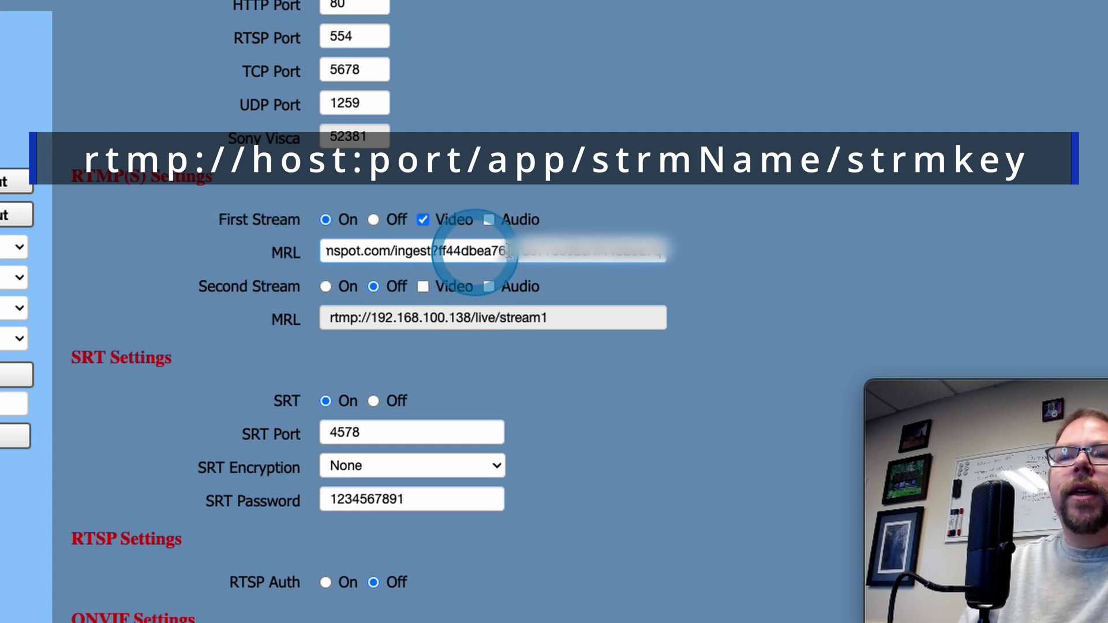
{"action": "left_click", "coordinate": [727, 283]}
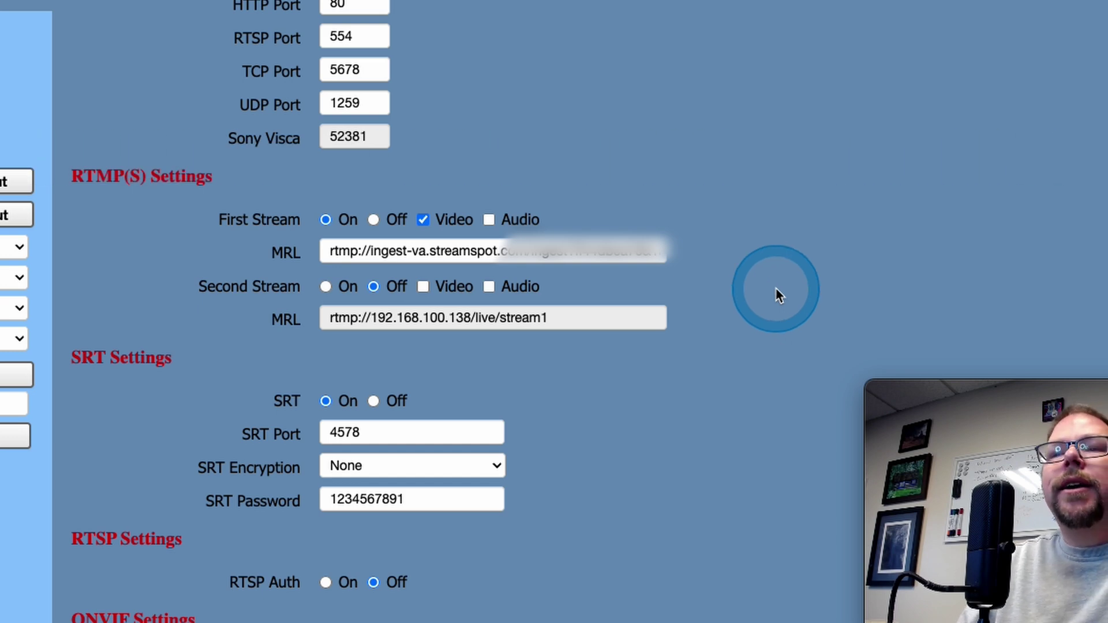
{"action": "scroll", "coordinate": [722, 247], "scroll_direction": "down", "scroll_amount": 1}
Save the Subsplash RTMP network settings and acknowledge the reboot reminder.
{"action": "scroll", "coordinate": [721, 247], "scroll_direction": "down", "scroll_amount": 10}
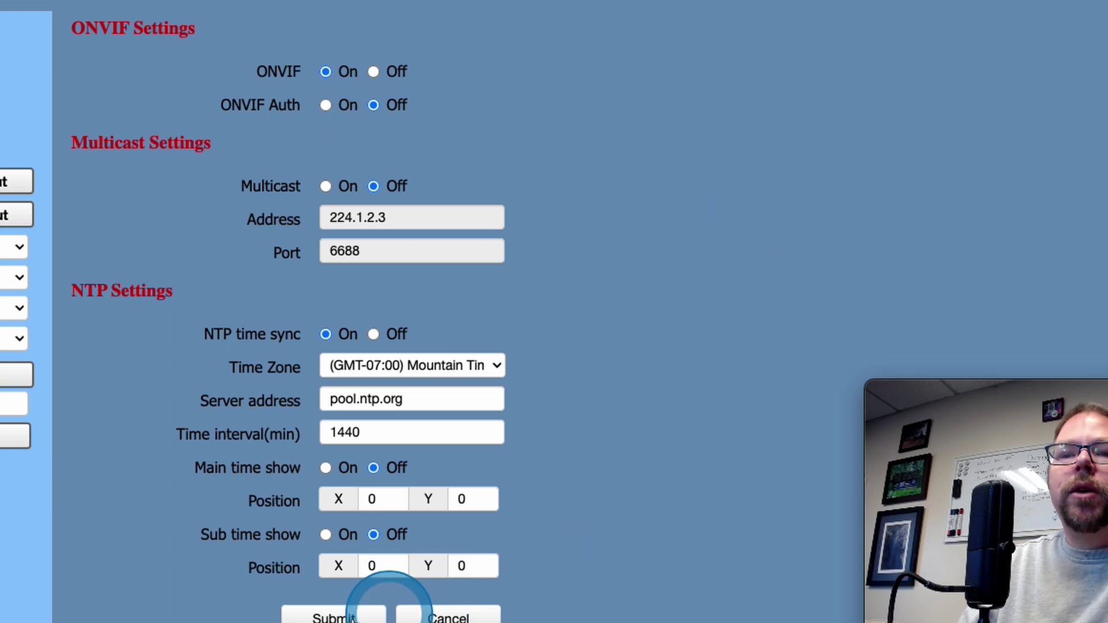
{"action": "left_click", "coordinate": [317, 618]}
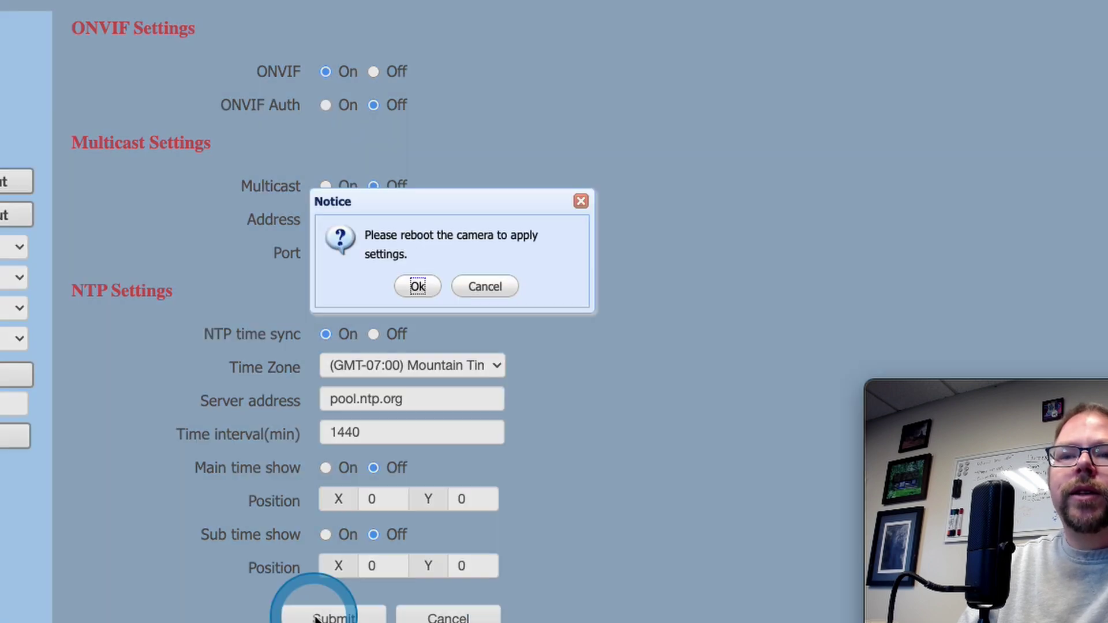
{"action": "left_click", "coordinate": [415, 289]}
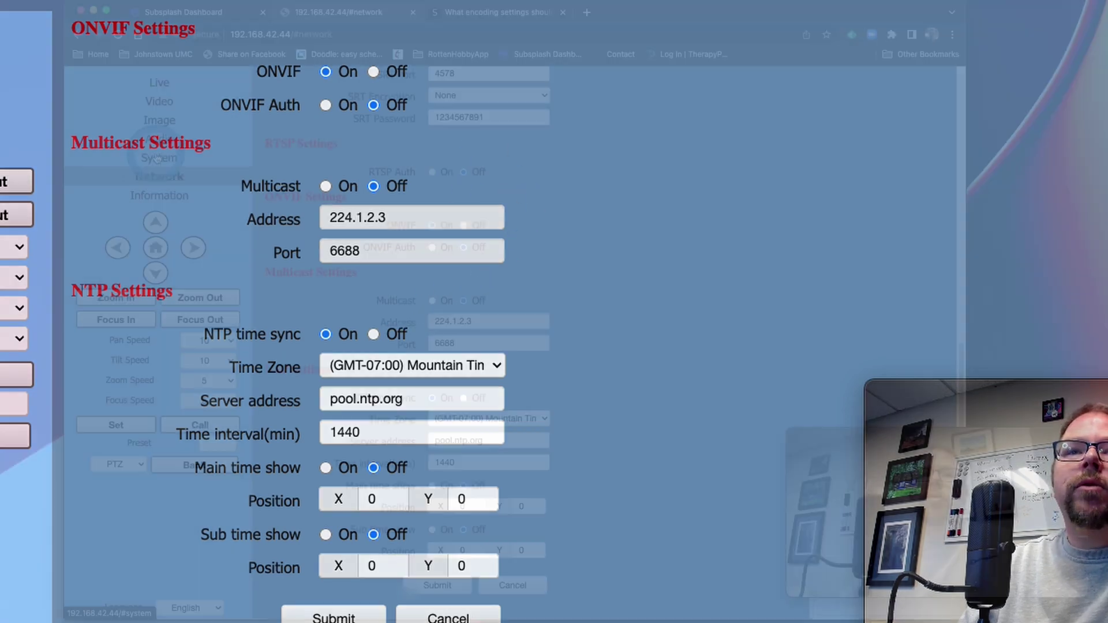
{"action": "left_click", "coordinate": [176, 159]}
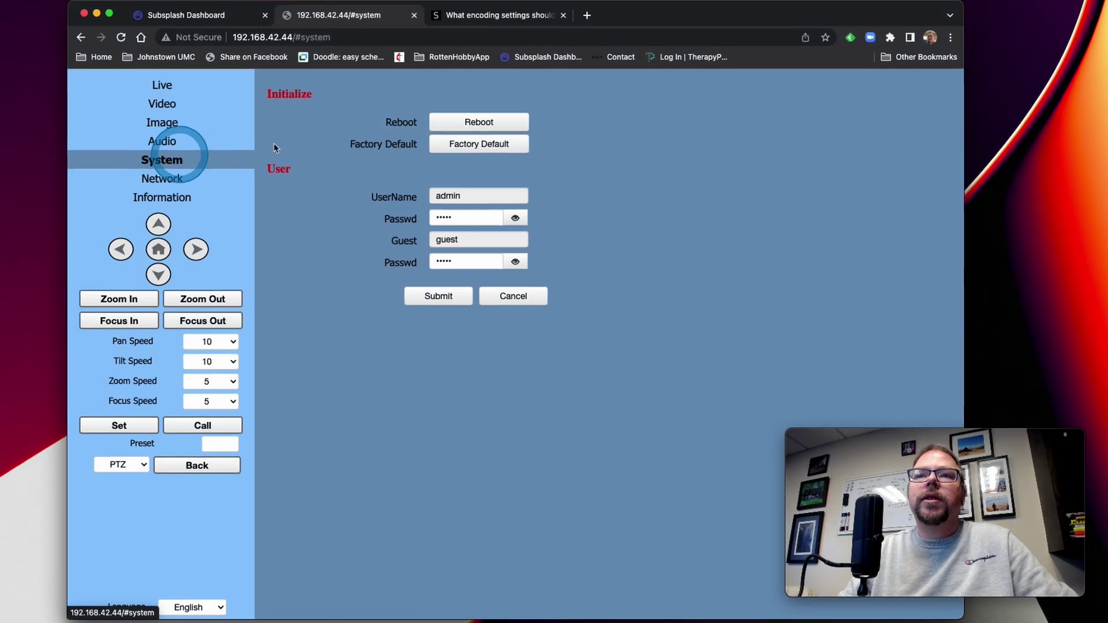
Reboot the camera to apply the stream settings and return to Subsplash's Media Settings.
{"action": "left_click", "coordinate": [482, 123]}
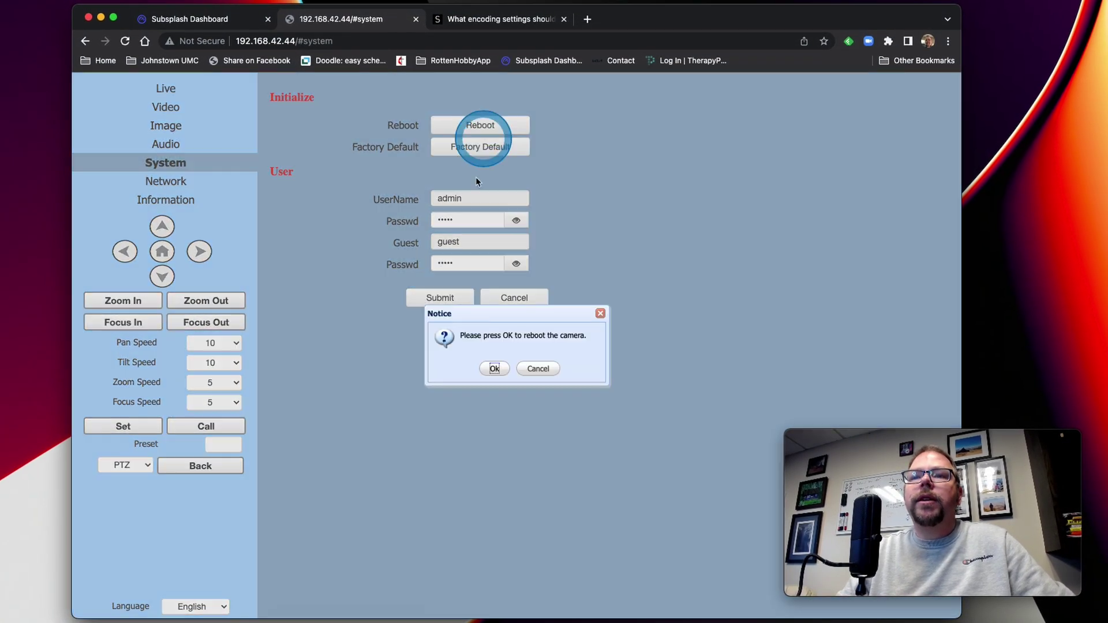
{"action": "left_click", "coordinate": [495, 370]}
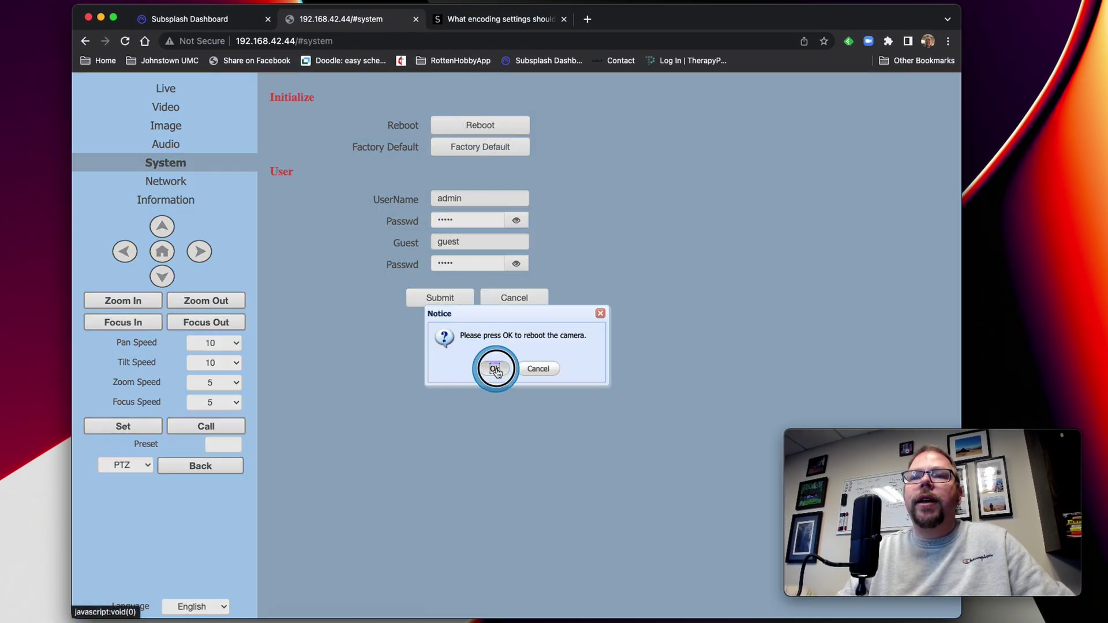
{"action": "left_click", "coordinate": [200, 23]}
{"action": "left_click", "coordinate": [244, 279]}
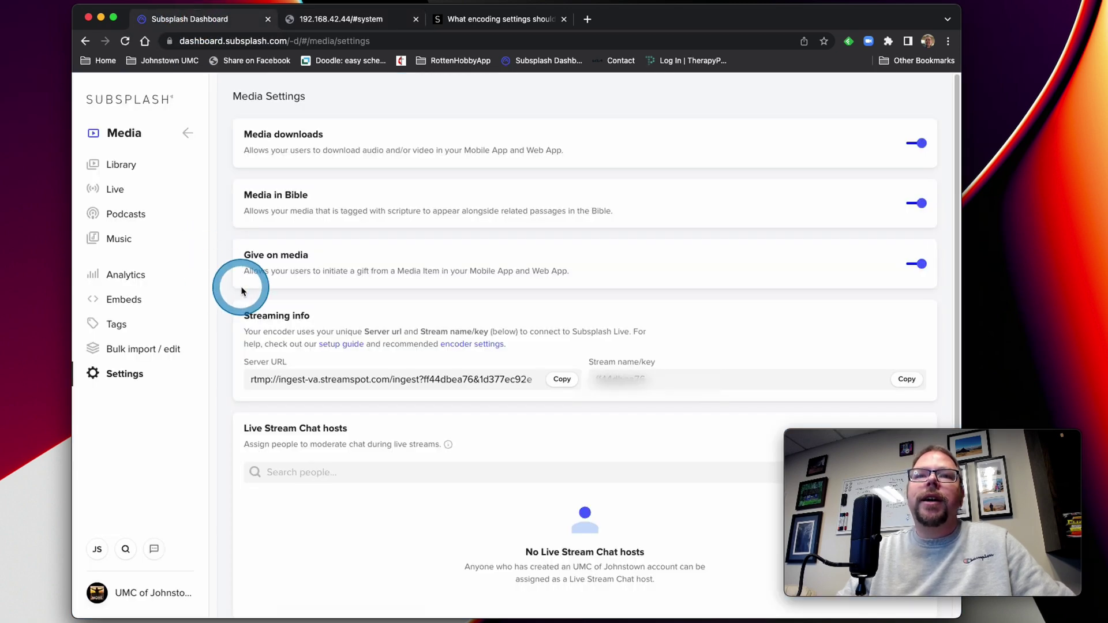
Go to Live streams in Subsplash and enlarge the preview showing the 1080p camera feed.
{"action": "left_click", "coordinate": [114, 191]}
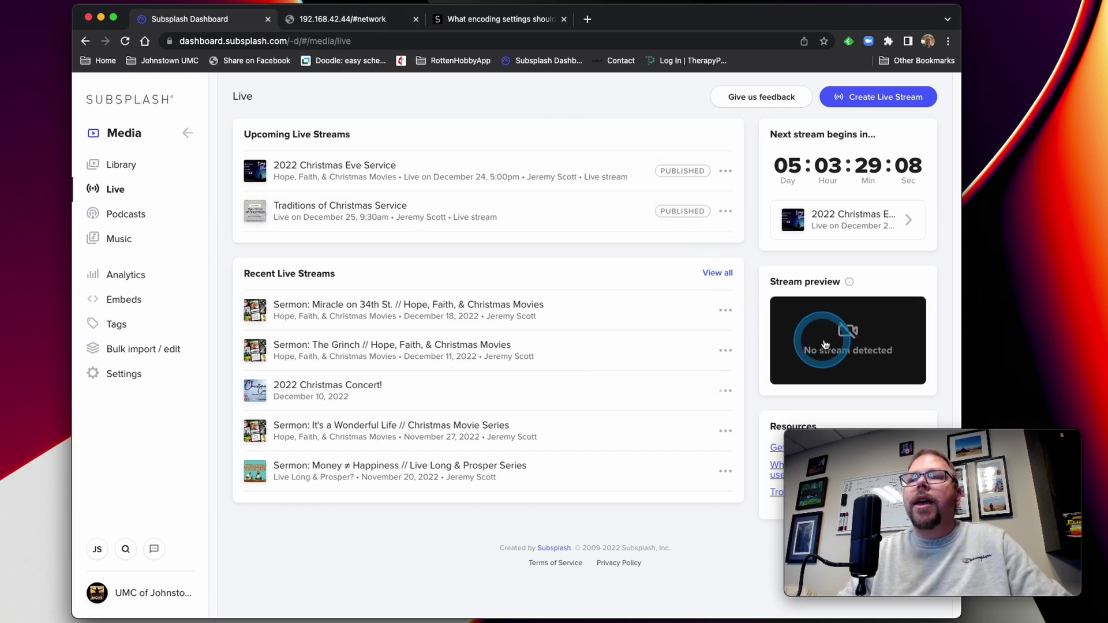
{"action": "left_click", "coordinate": [852, 350]}
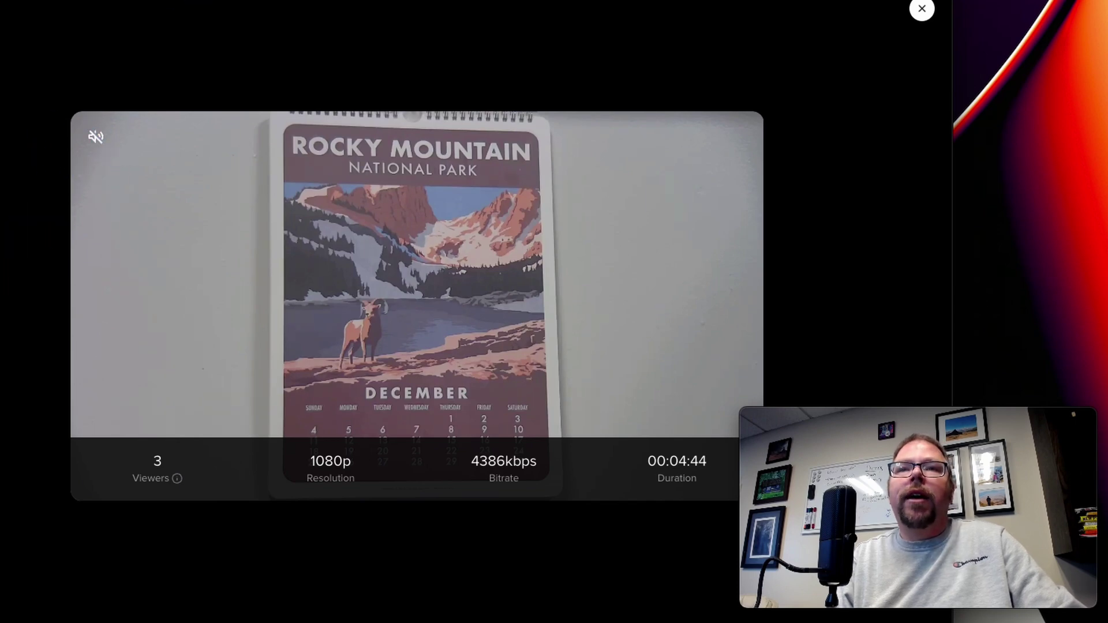
{"action": "key", "text": "Escape"}
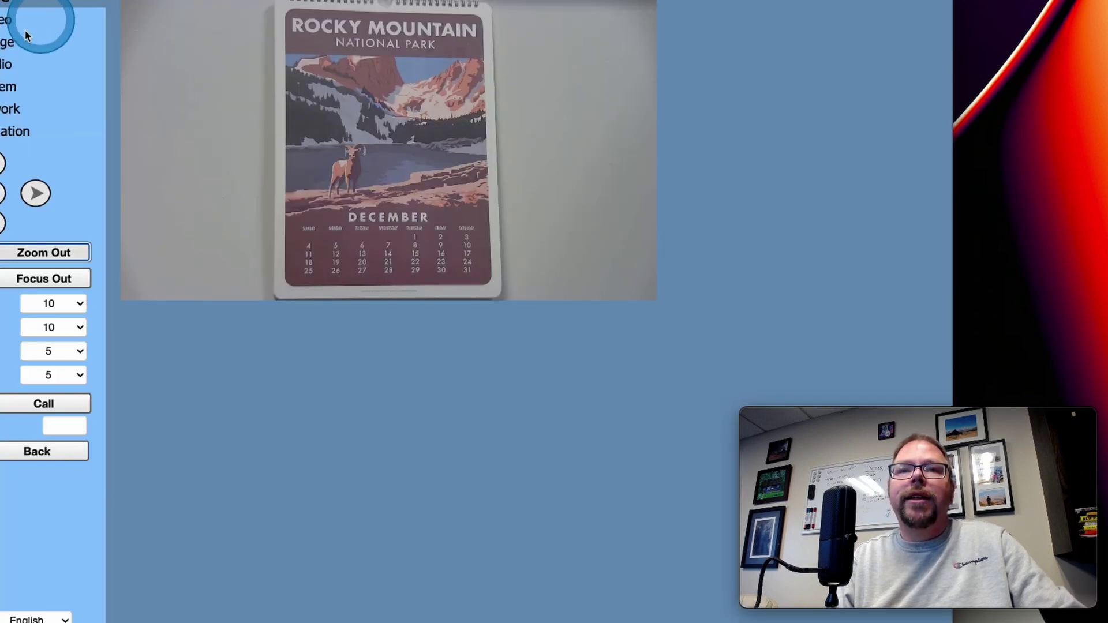
In the camera's network settings, set the RTMP First Stream to Off, keeping its Subsplash MRL.
{"action": "left_click", "coordinate": [6, 87]}
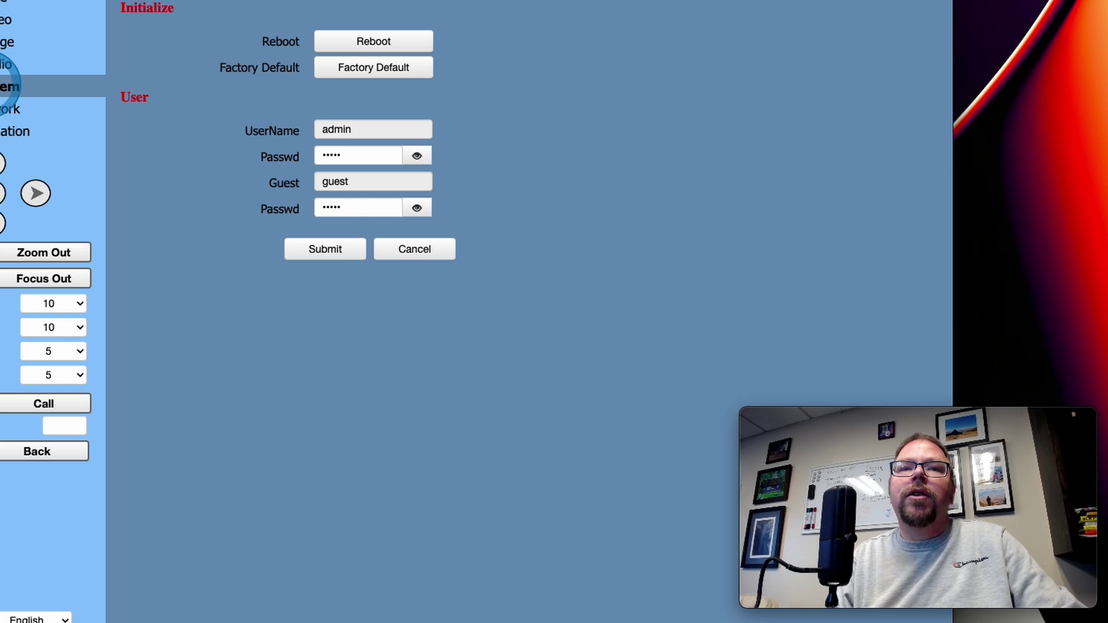
{"action": "left_click", "coordinate": [12, 109]}
{"action": "scroll", "coordinate": [198, 314], "scroll_direction": "down", "scroll_amount": 5}
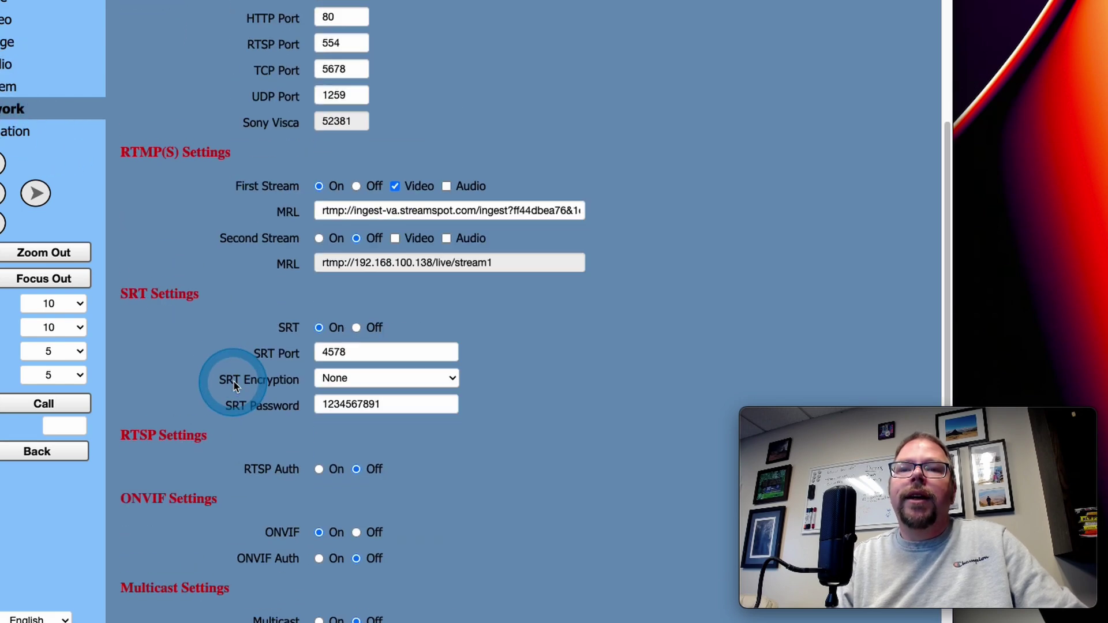
{"action": "scroll", "coordinate": [234, 387], "scroll_direction": "down", "scroll_amount": 3}
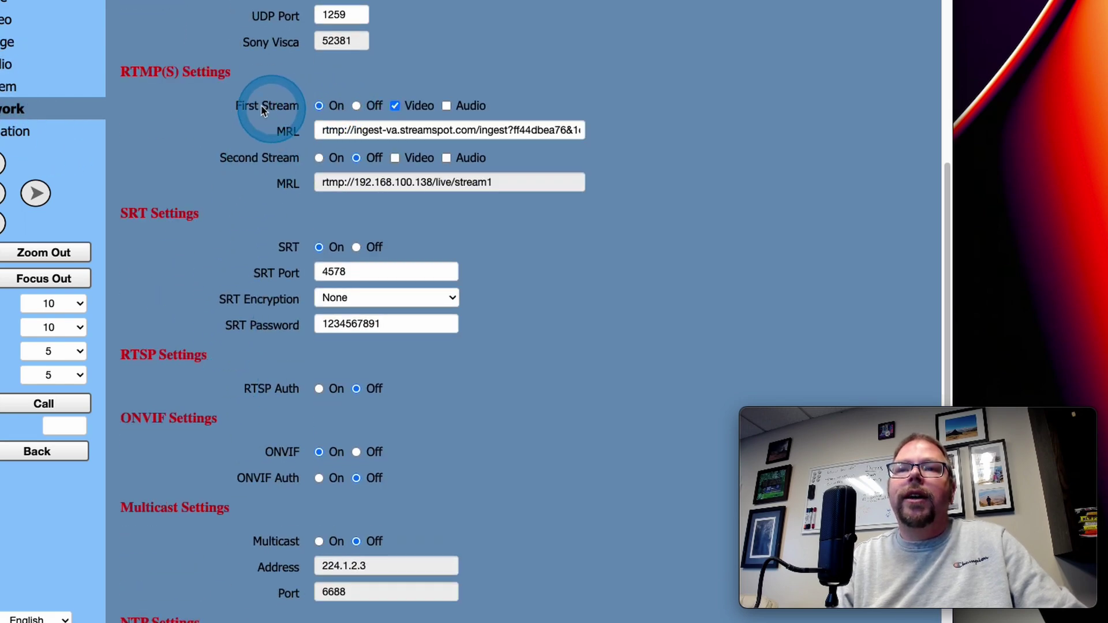
{"action": "left_click", "coordinate": [357, 106]}
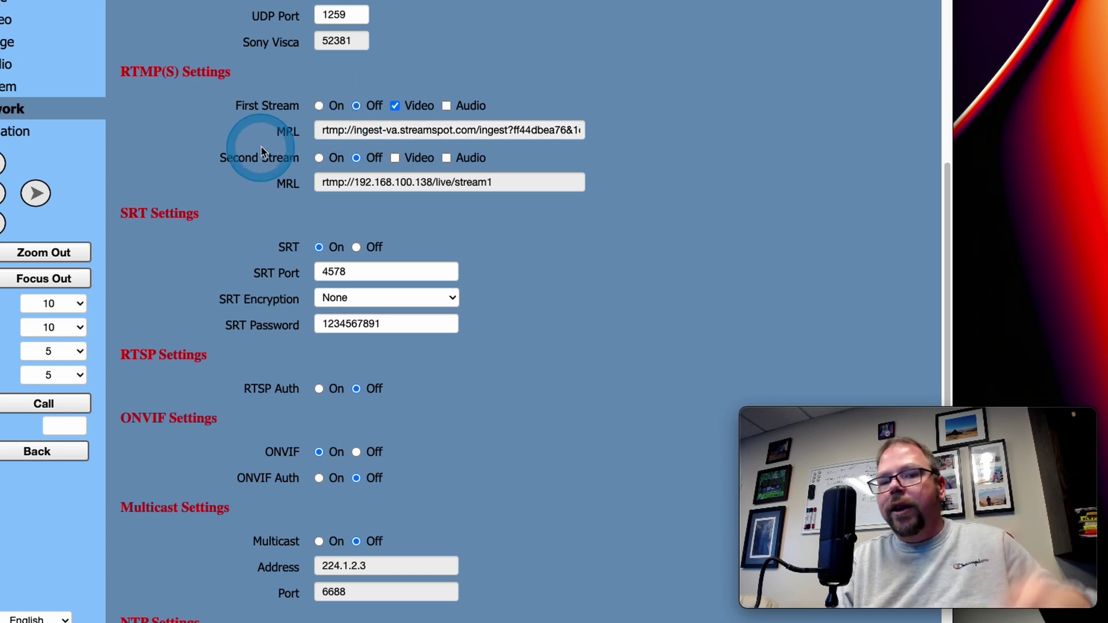